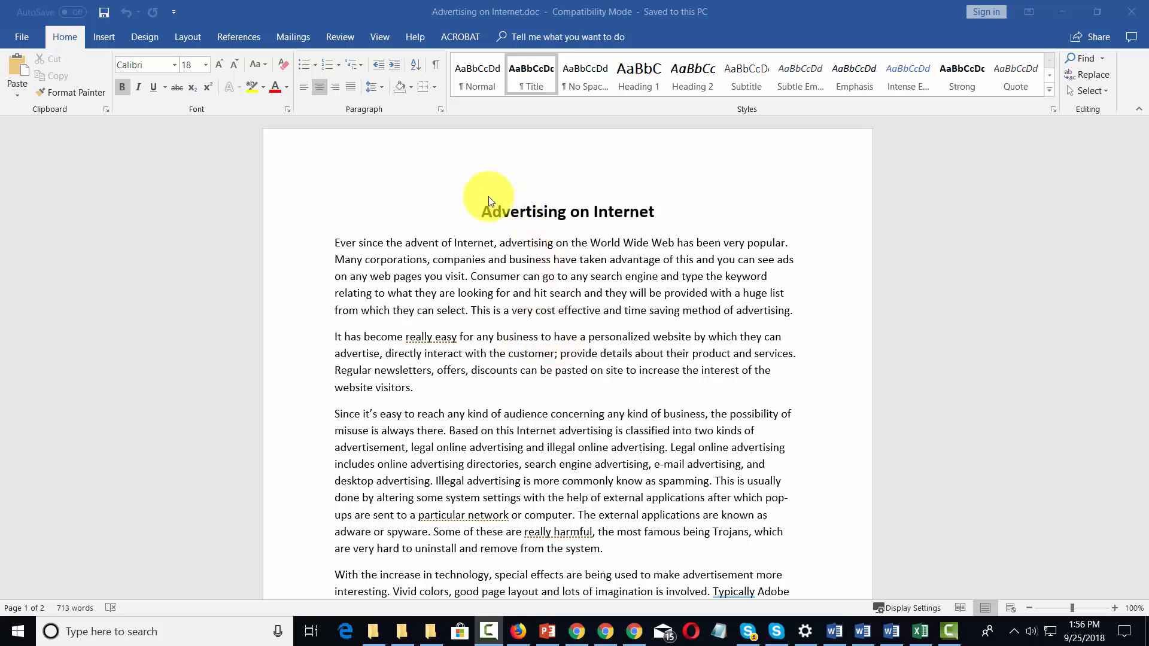
Step: Add the line "Advertising Off the Internet" as its own paragraph before "With the increase in technology"
{"action": "left_click_drag", "start_coordinate": [475, 207], "coordinate": [646, 214]}
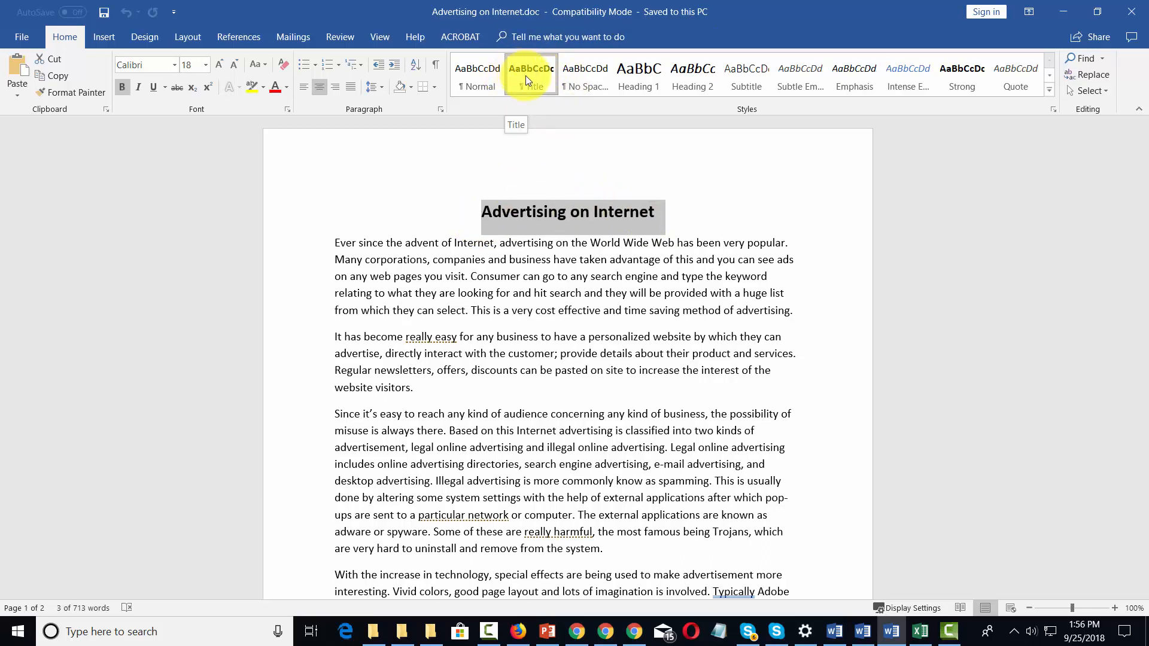
{"action": "scroll", "coordinate": [517, 209], "scroll_direction": "down", "scroll_amount": 1}
{"action": "left_click", "coordinate": [523, 209]}
{"action": "scroll", "coordinate": [597, 215], "scroll_direction": "down", "scroll_amount": 6}
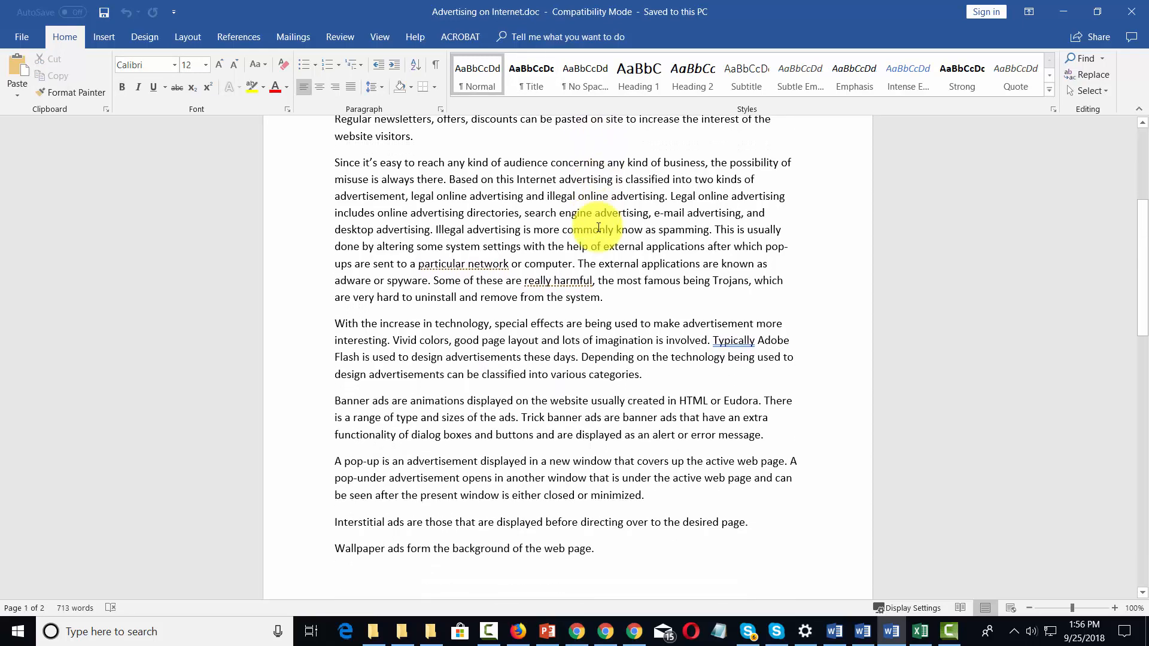
{"action": "left_click", "coordinate": [611, 299]}
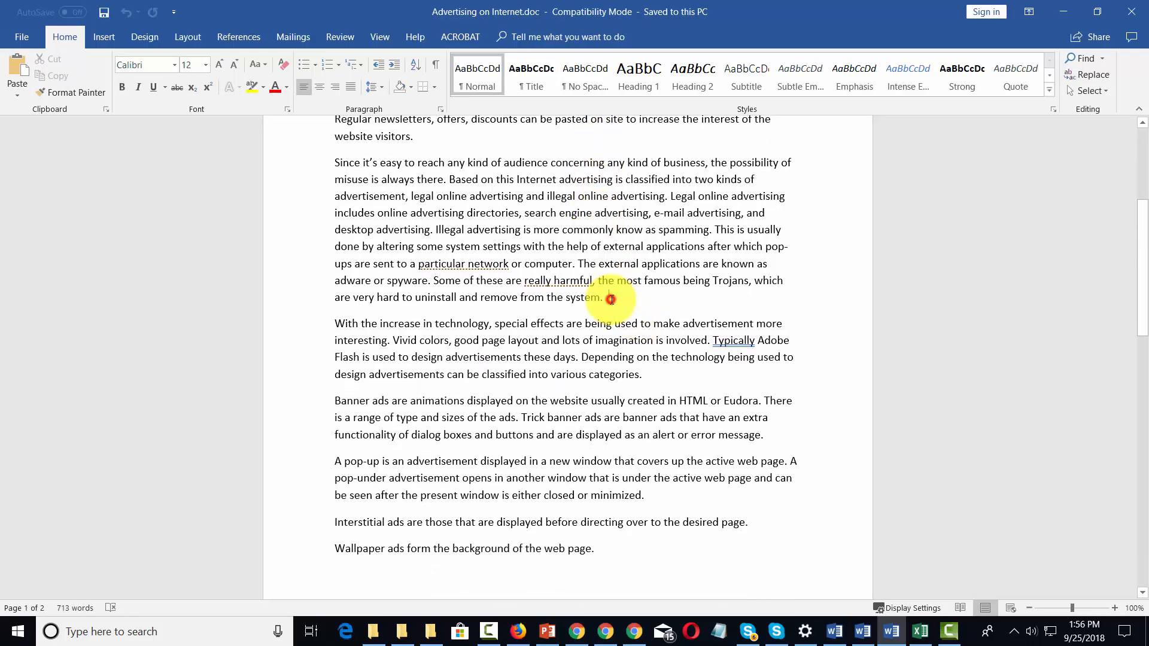
{"action": "key", "text": "Return"}
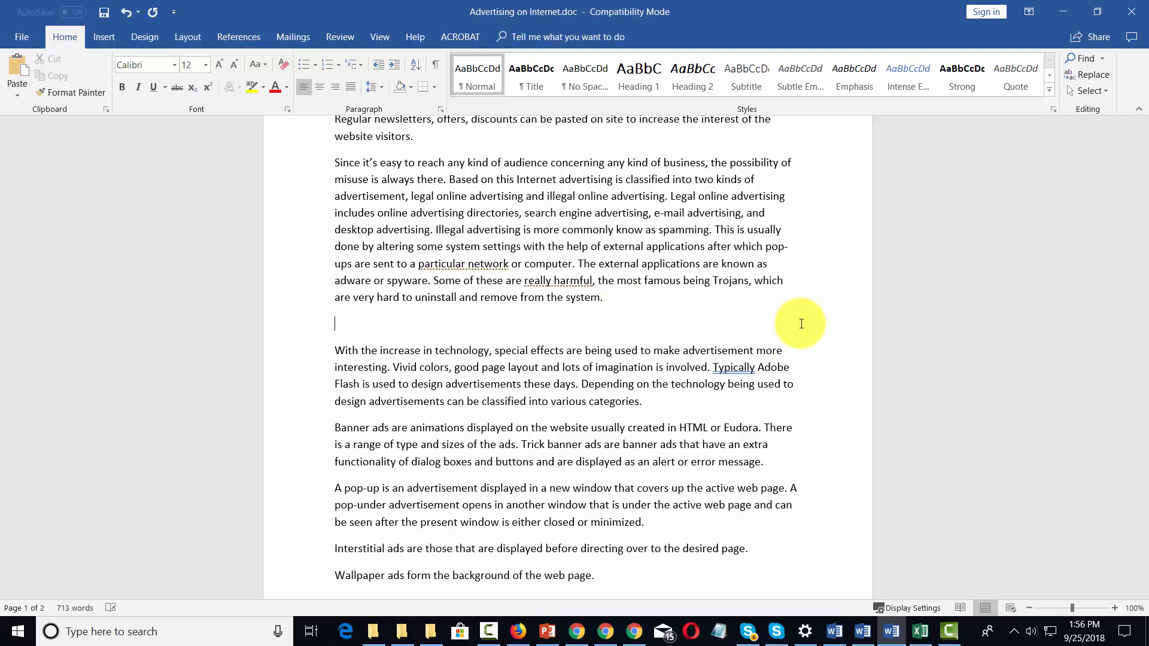
{"action": "type", "text": "Advertising Off the Internet"}
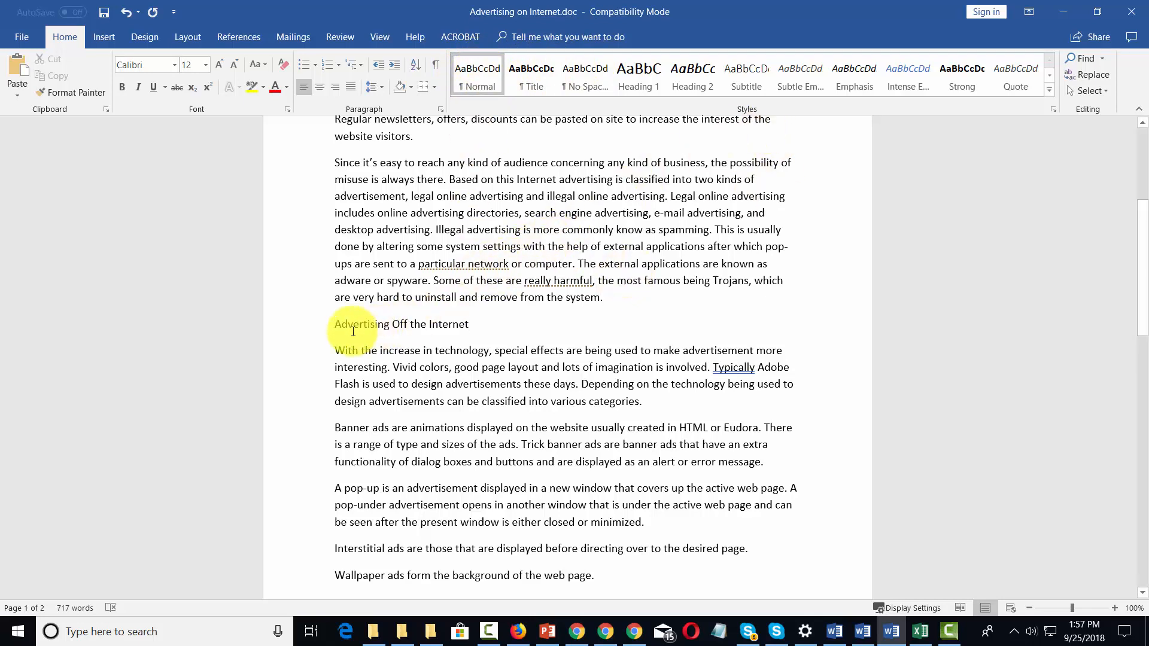
Step: Apply the Title style to the "Advertising Off the Internet" line
{"action": "left_click_drag", "start_coordinate": [333, 324], "coordinate": [462, 324]}
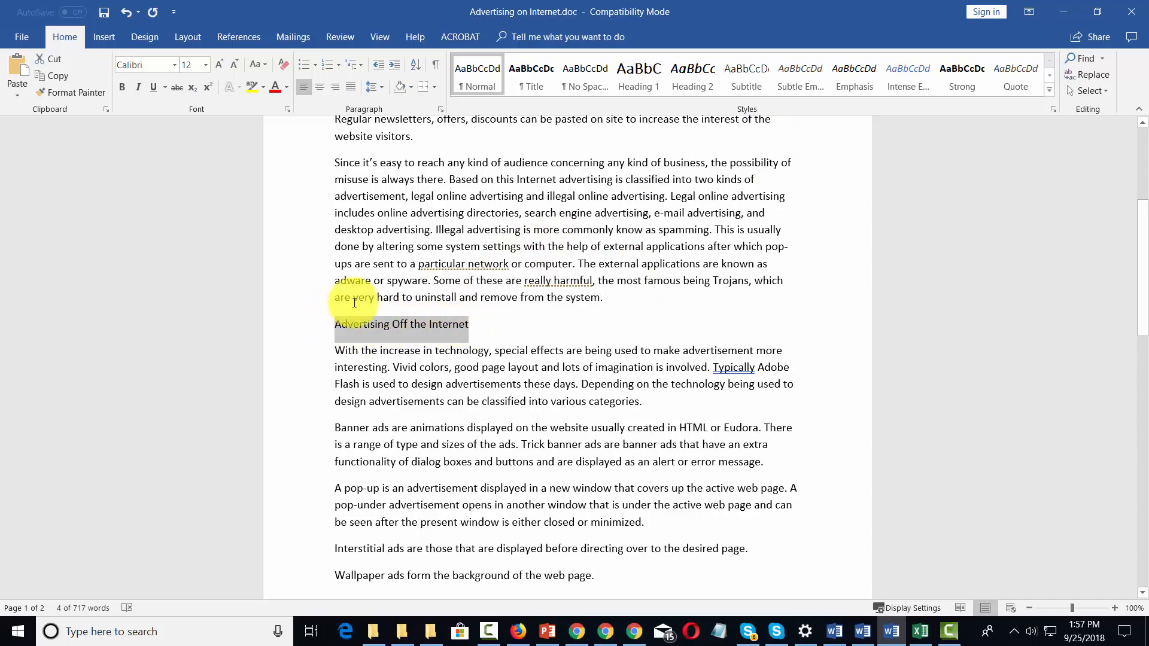
{"action": "left_click", "coordinate": [542, 68]}
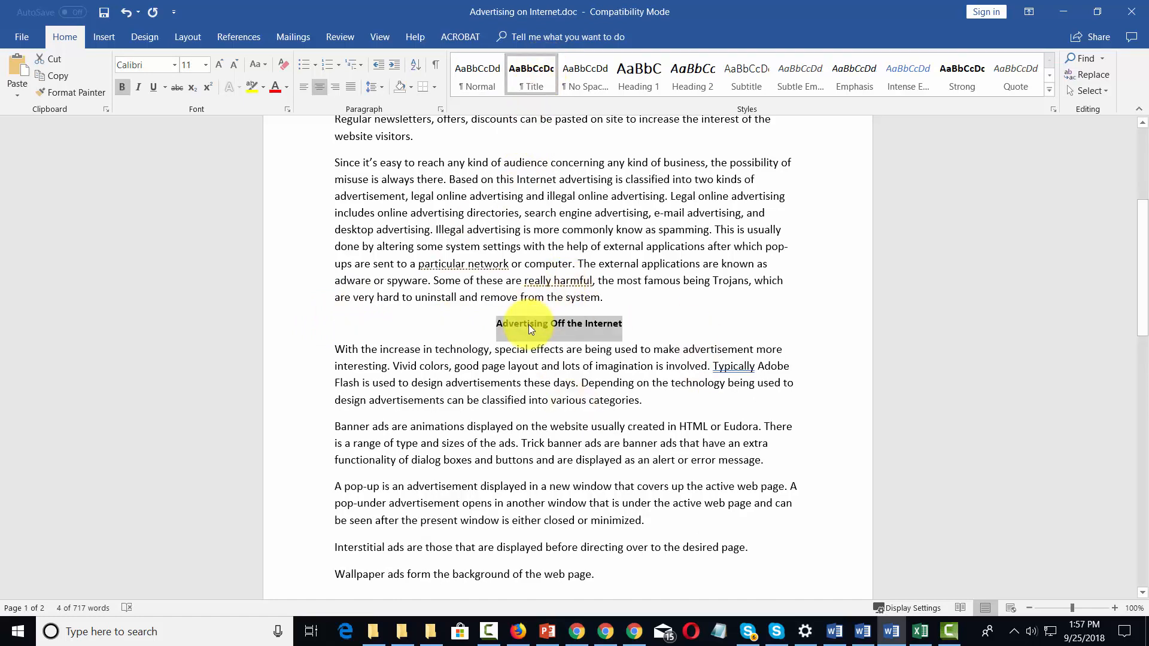
{"action": "left_click", "coordinate": [565, 324]}
Step: Add the line "How to Advertise" after the paragraph ending in "website visitors" and give it the Heading 1 style
{"action": "scroll", "coordinate": [702, 343], "scroll_direction": "up", "scroll_amount": 3}
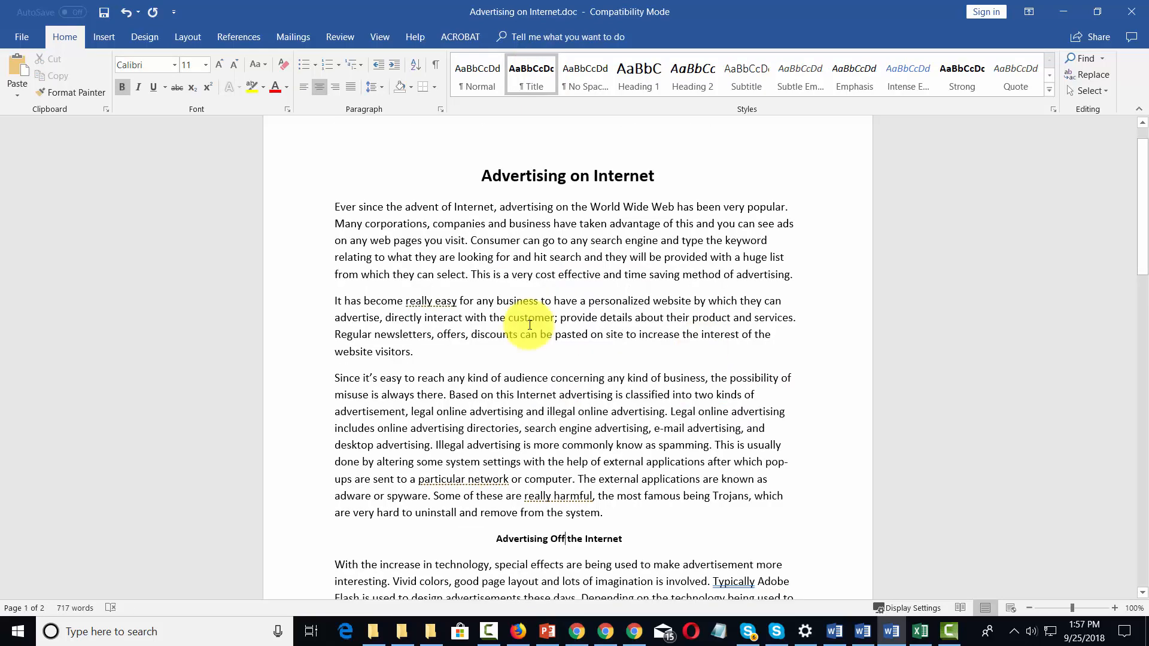
{"action": "left_click", "coordinate": [423, 350]}
{"action": "key", "text": "Return"}
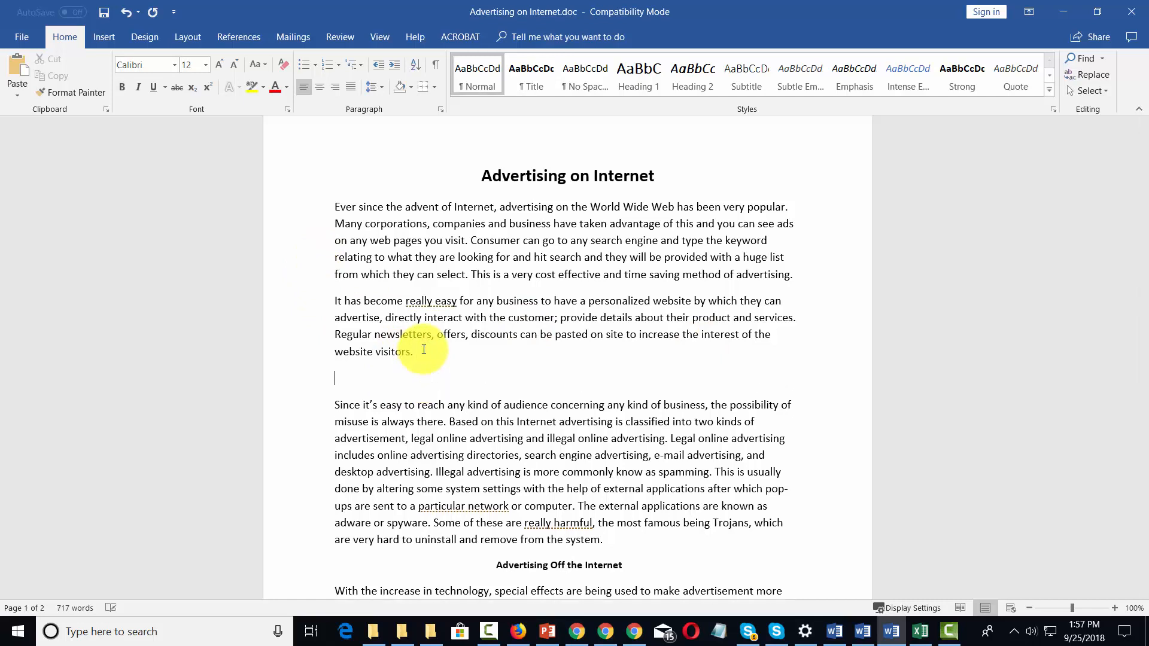
{"action": "type", "text": "How to Advertise"}
{"action": "left_click", "coordinate": [309, 384]}
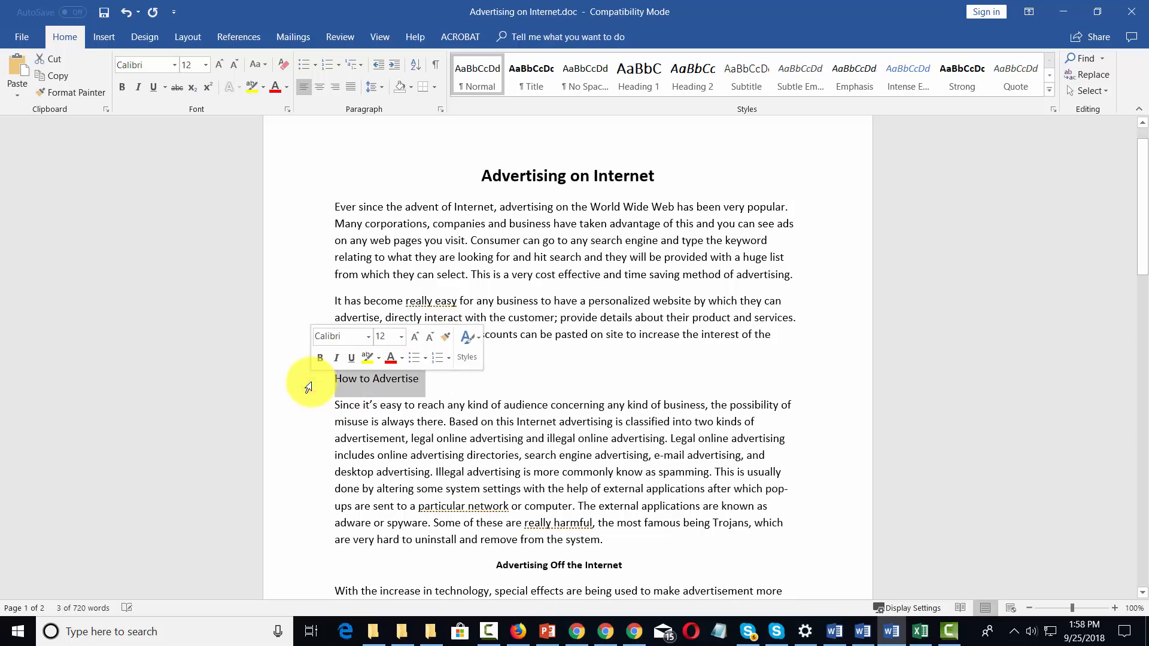
{"action": "left_click", "coordinate": [646, 73]}
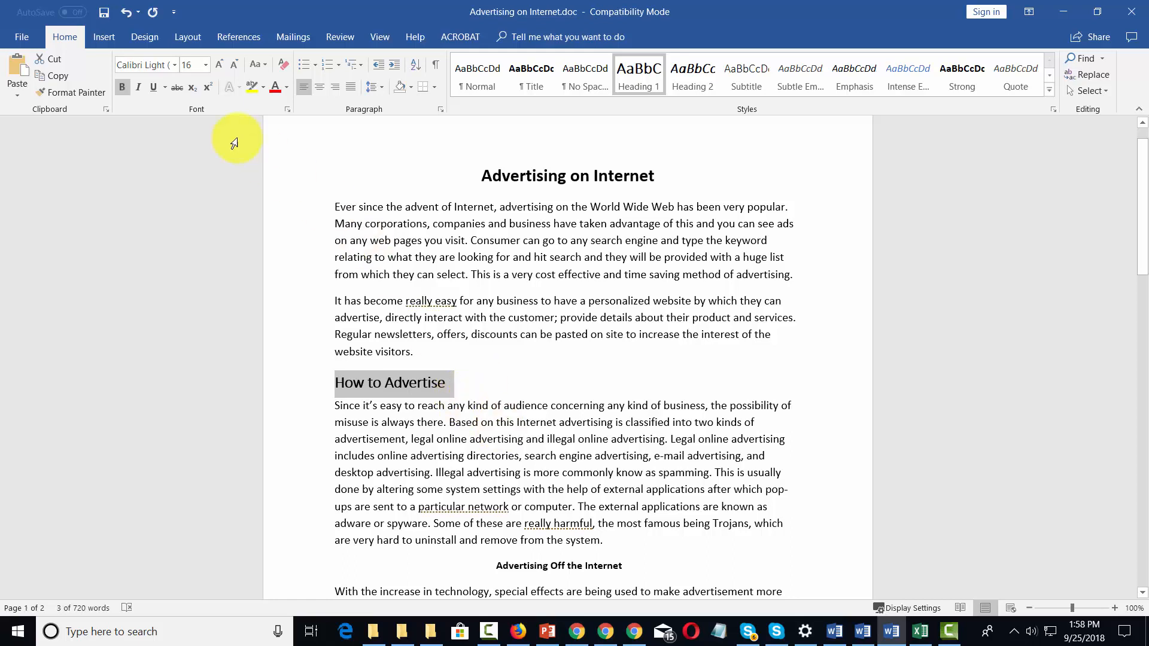
Step: Set the "How to Advertise" heading to non-bold Agency FB and update the Heading 1 style to match it
{"action": "left_click", "coordinate": [177, 64]}
{"action": "left_click", "coordinate": [177, 63]}
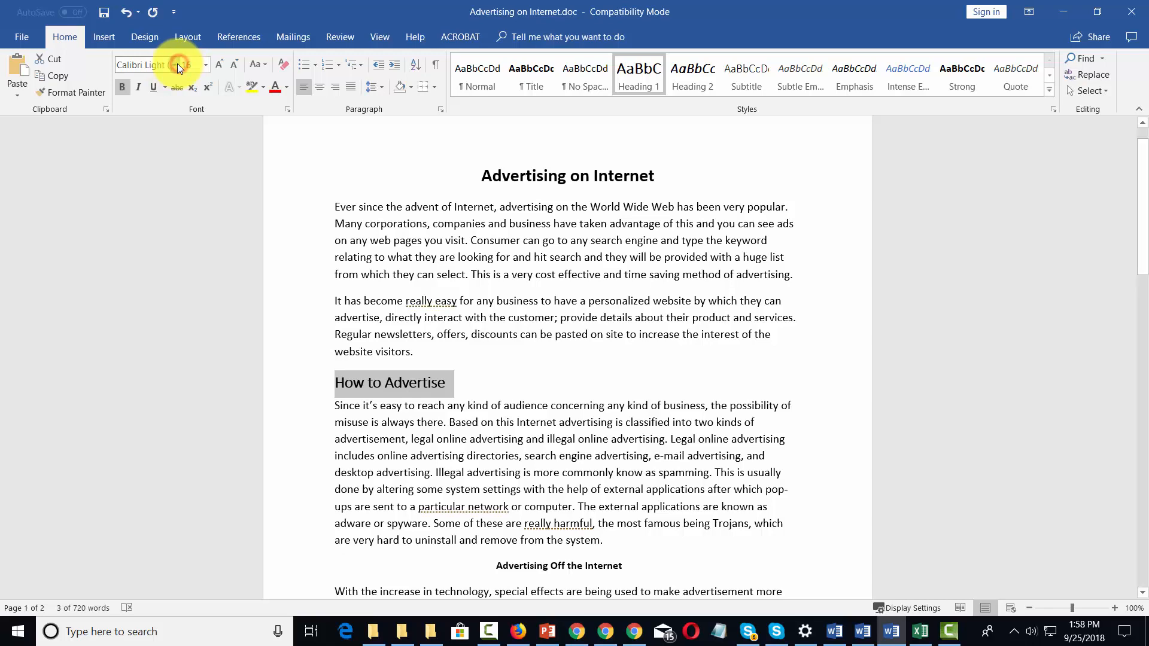
{"action": "left_click", "coordinate": [175, 64]}
{"action": "left_click", "coordinate": [174, 65]}
{"action": "left_click", "coordinate": [174, 65]}
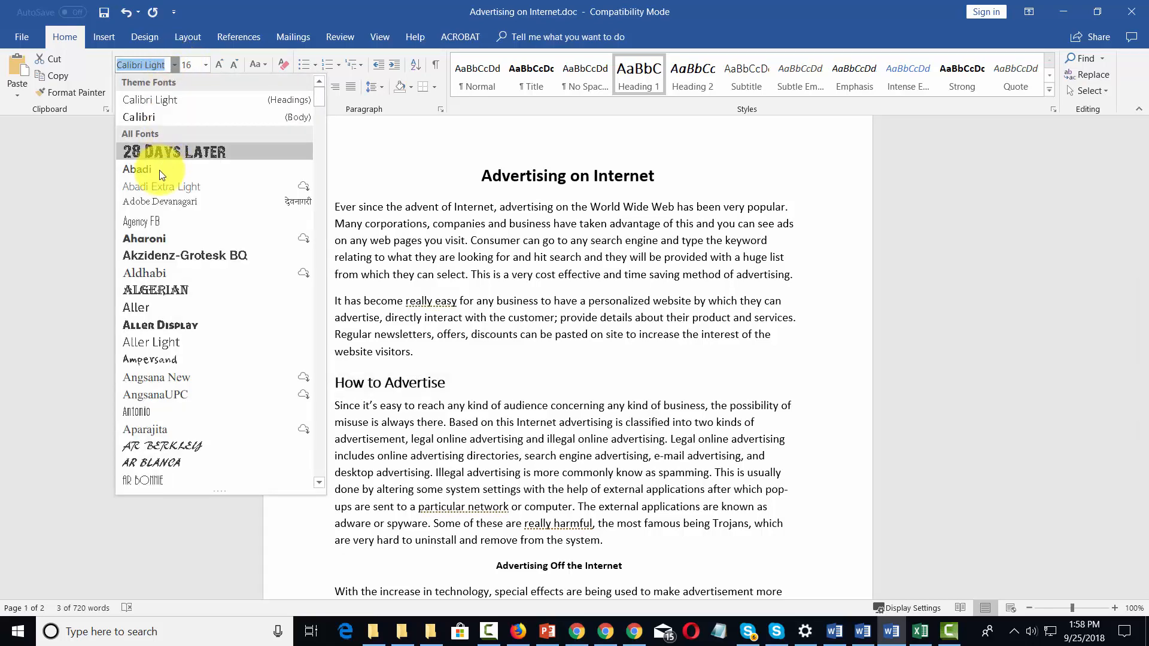
{"action": "left_click", "coordinate": [154, 218]}
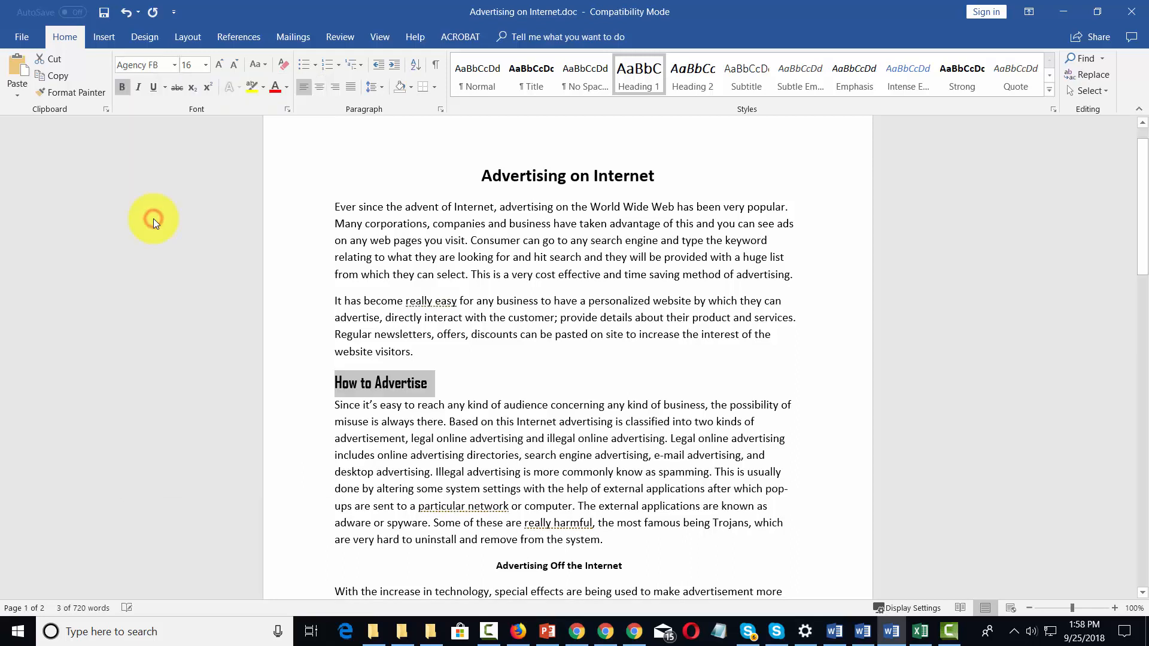
{"action": "left_click", "coordinate": [126, 88]}
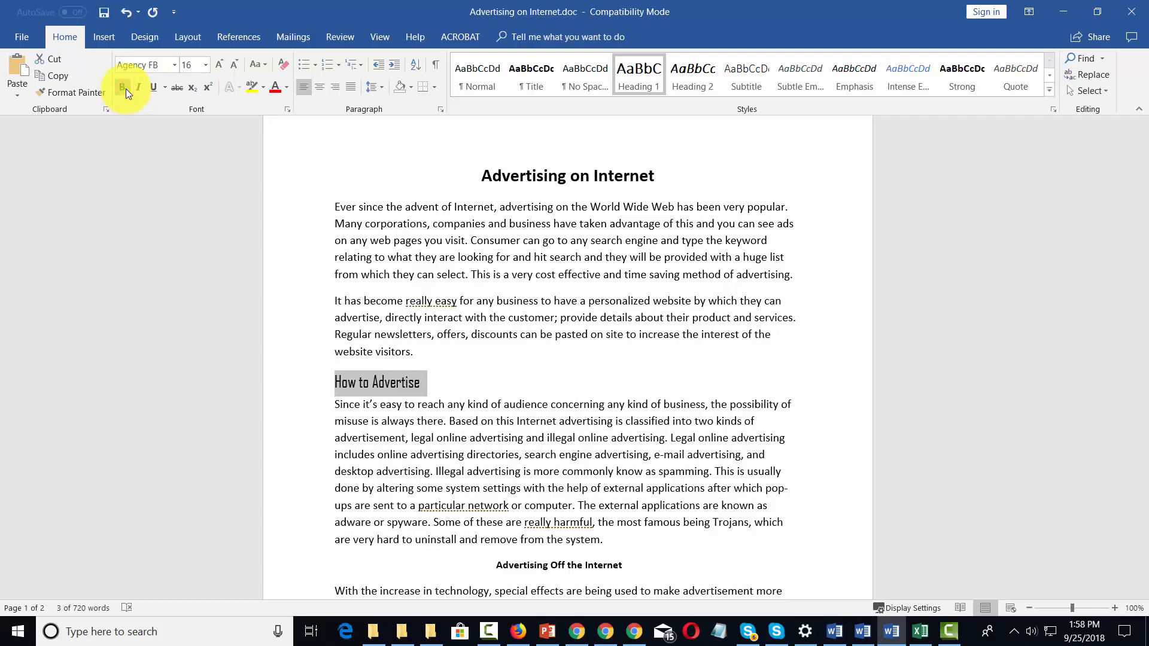
{"action": "right_click", "coordinate": [634, 76]}
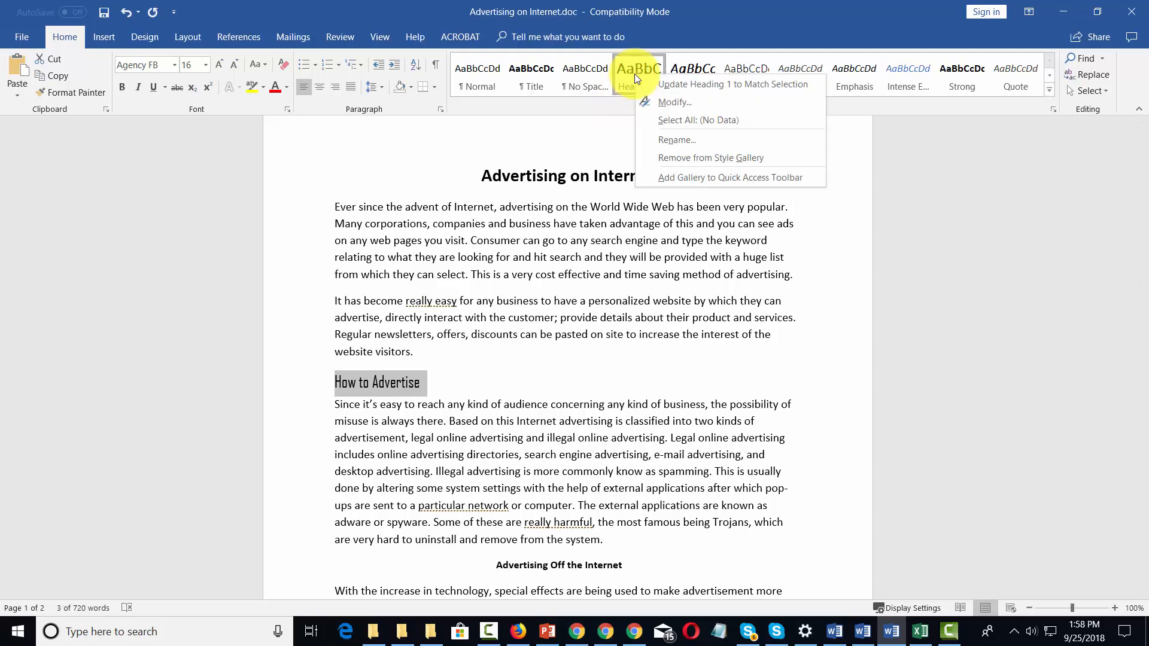
{"action": "left_click", "coordinate": [713, 84]}
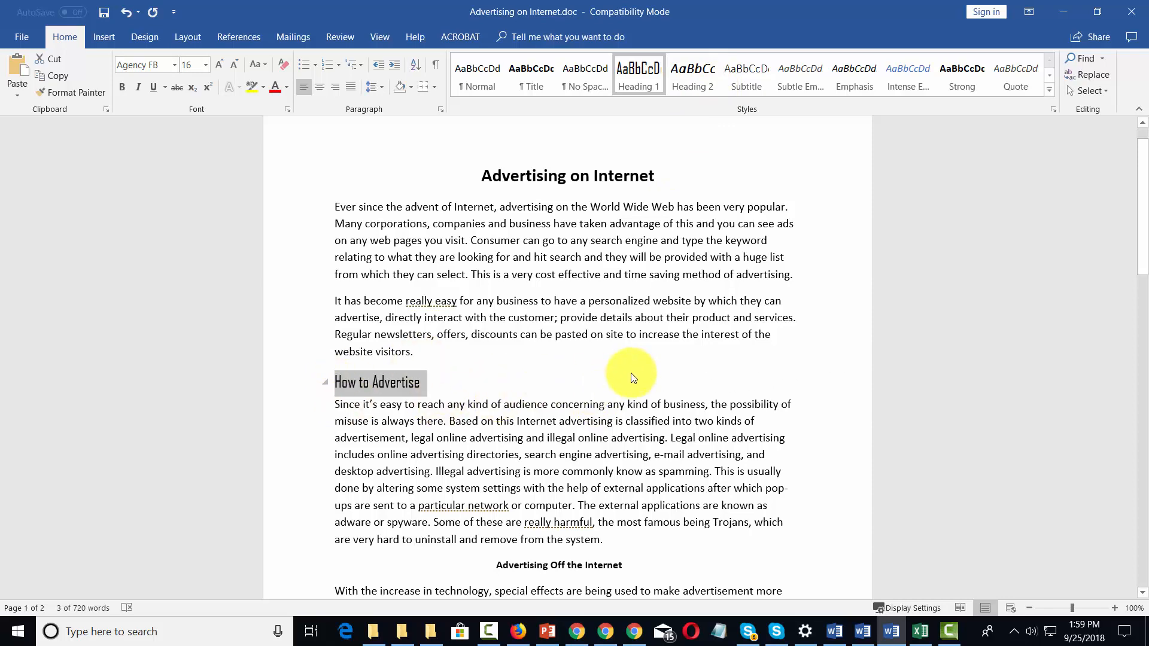
Step: Add the line "How Not To Advertise" after the banner ads paragraph and give it the Heading 1 style
{"action": "scroll", "coordinate": [622, 377], "scroll_direction": "down", "scroll_amount": 7}
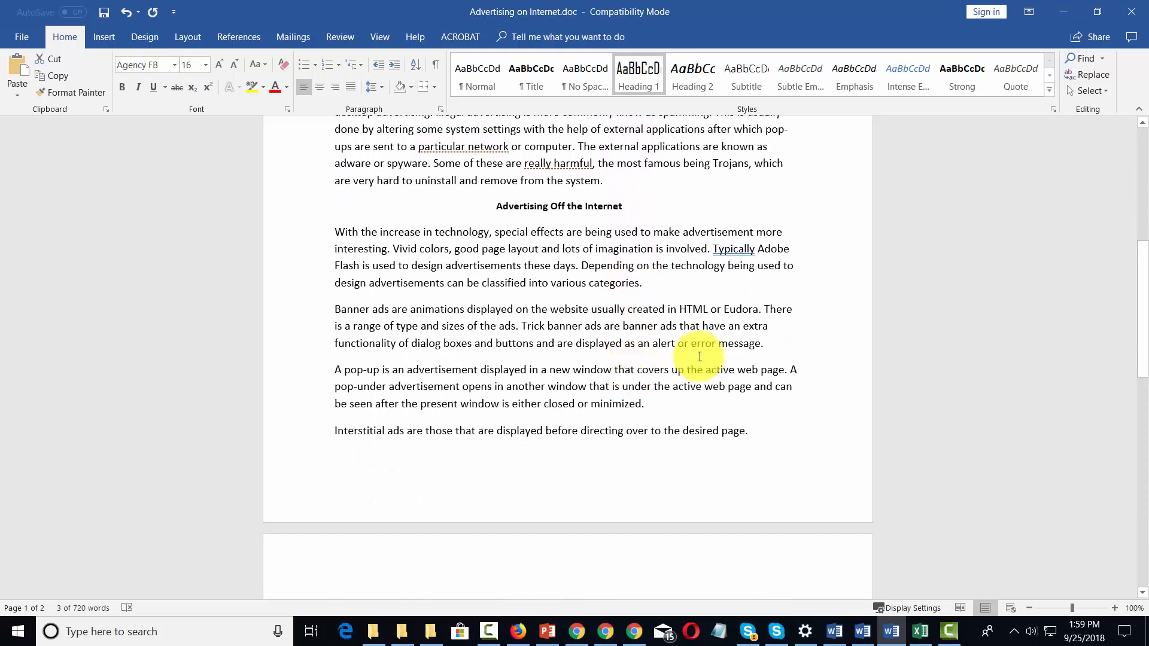
{"action": "left_click", "coordinate": [796, 347]}
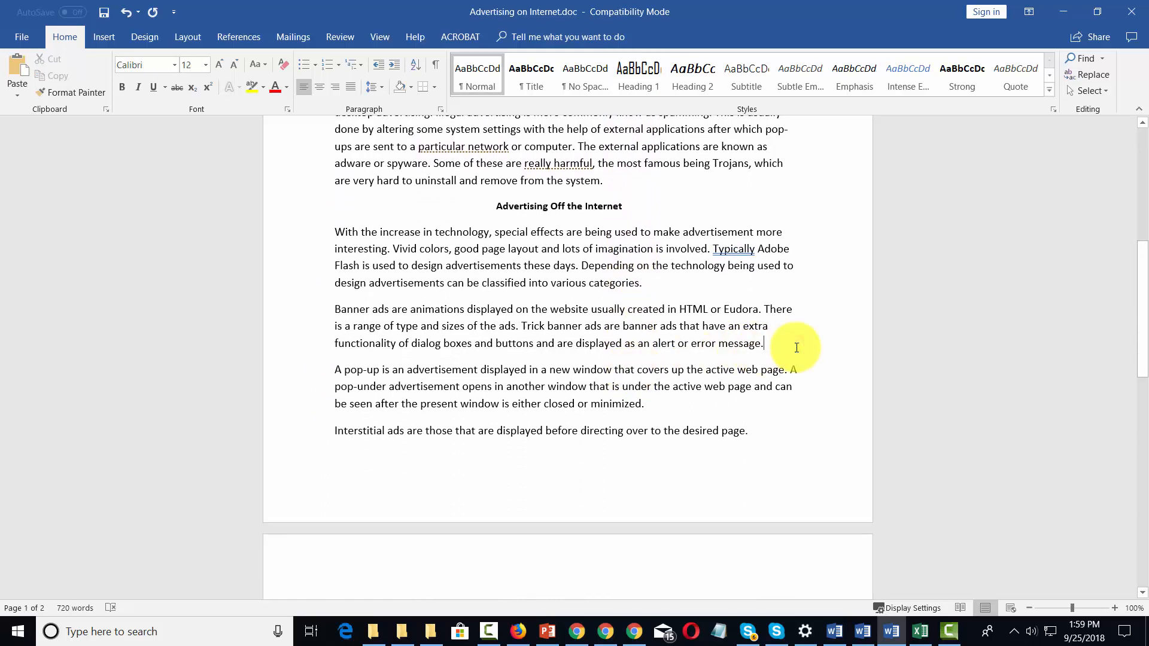
{"action": "key", "text": "Return"}
{"action": "type", "text": "How Not To Advertise"}
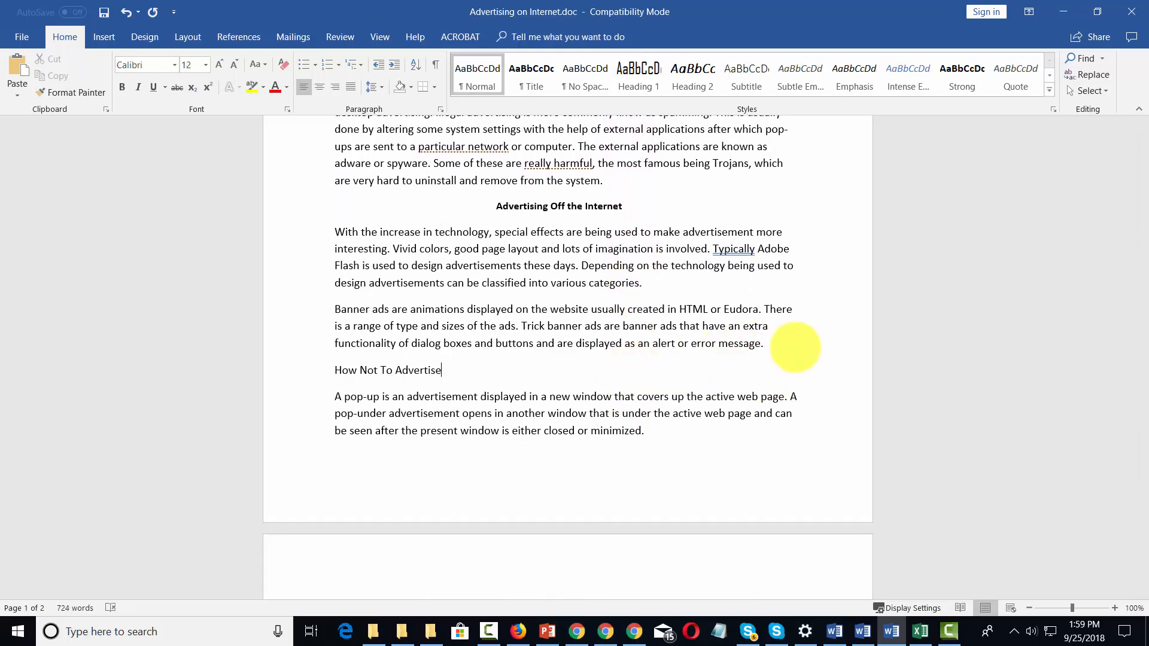
{"action": "left_click", "coordinate": [307, 370]}
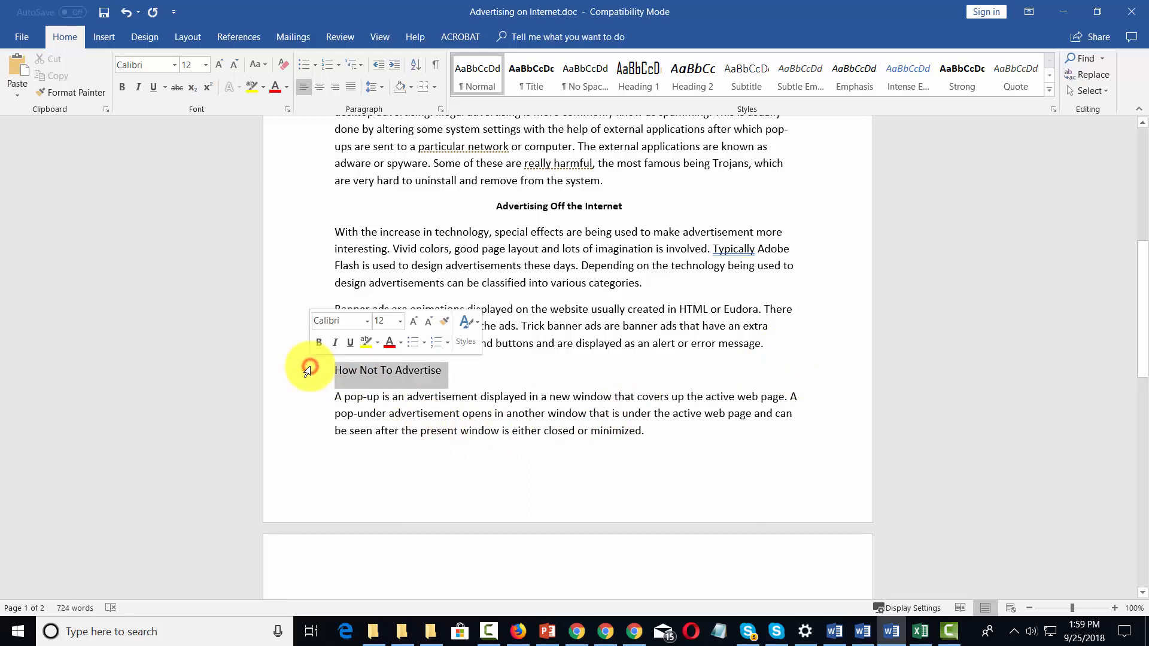
{"action": "left_click", "coordinate": [643, 70]}
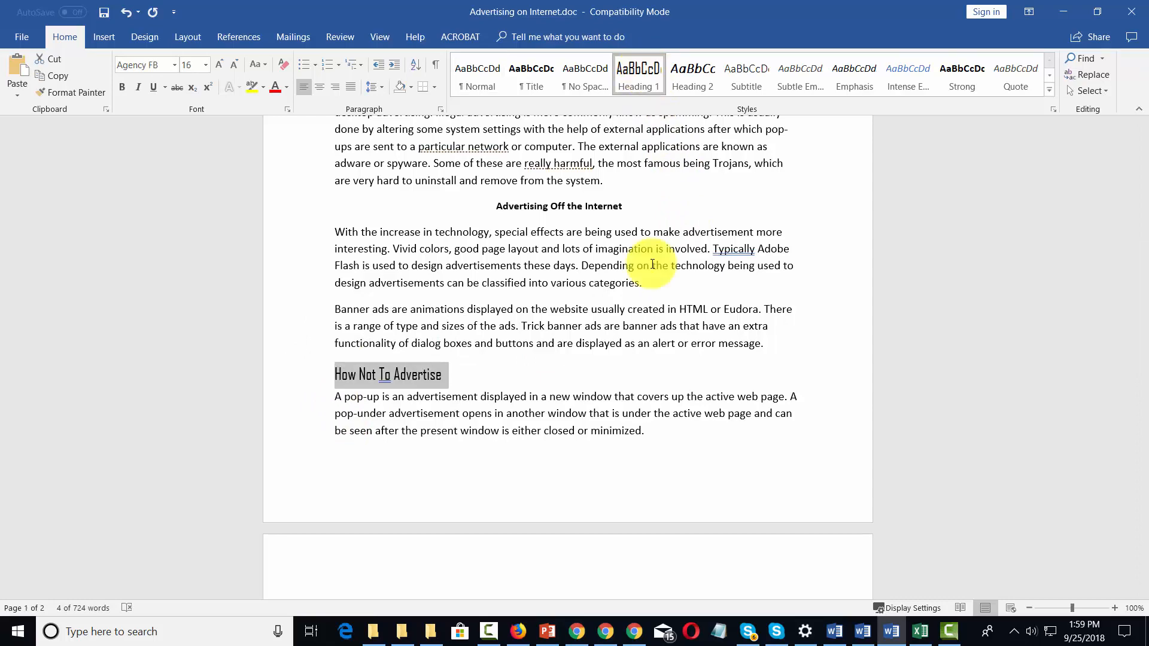
Step: Modify the Heading 1 style to use centered alignment and check both headings in the document
{"action": "scroll", "coordinate": [652, 264], "scroll_direction": "up", "scroll_amount": 6}
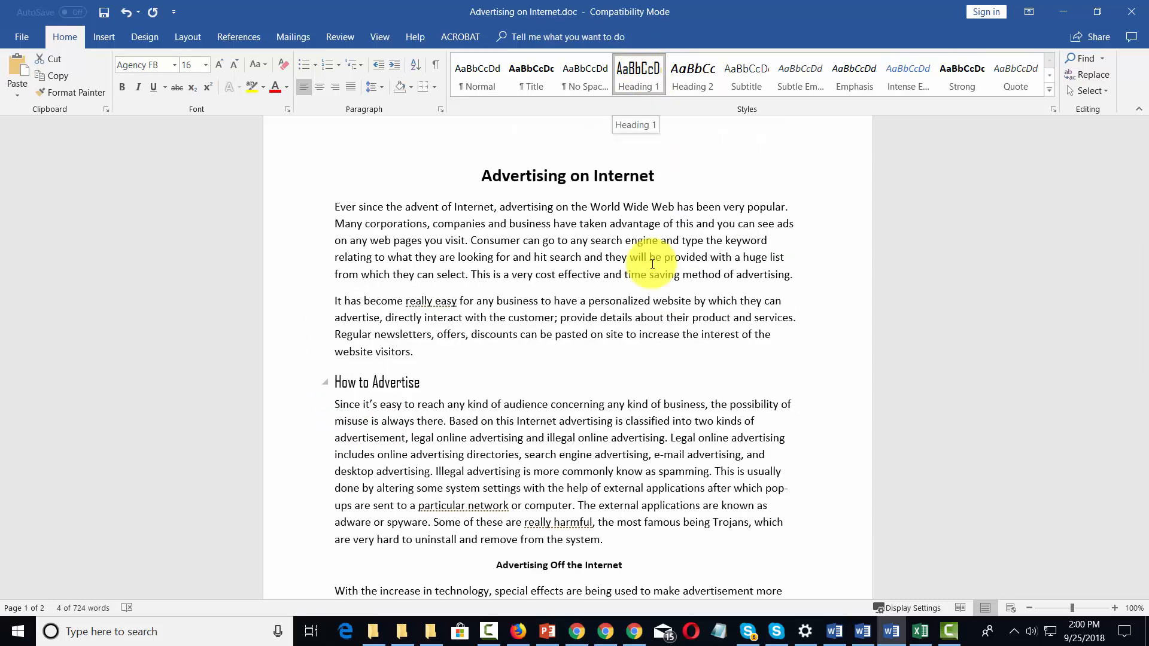
{"action": "right_click", "coordinate": [643, 70]}
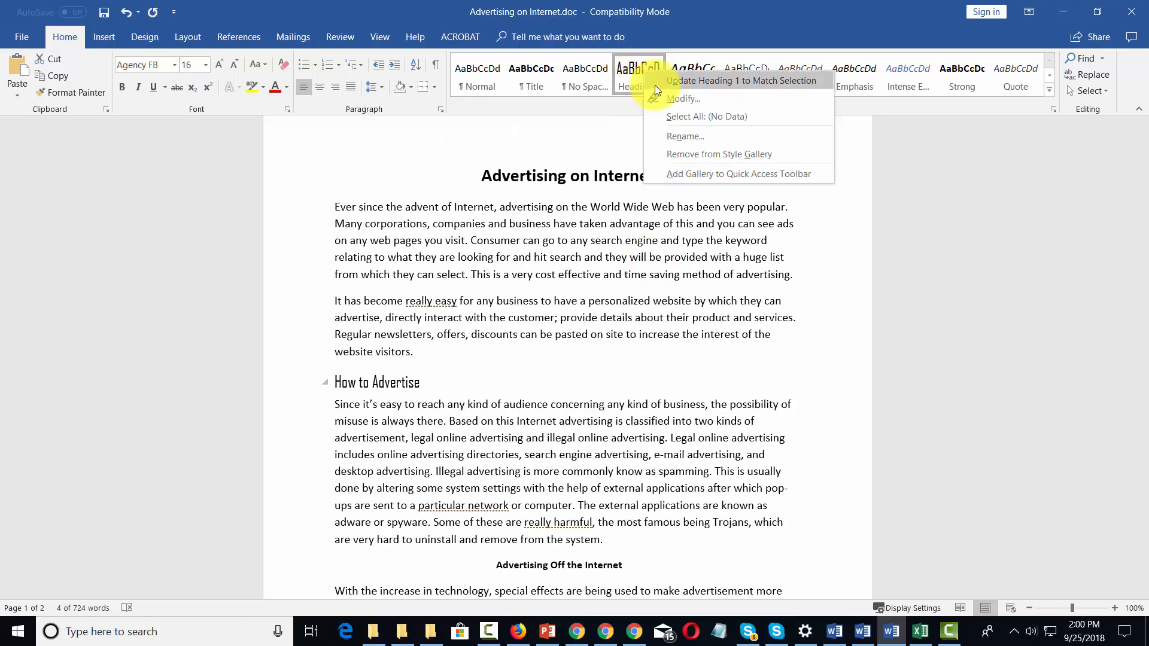
{"action": "left_click", "coordinate": [673, 100]}
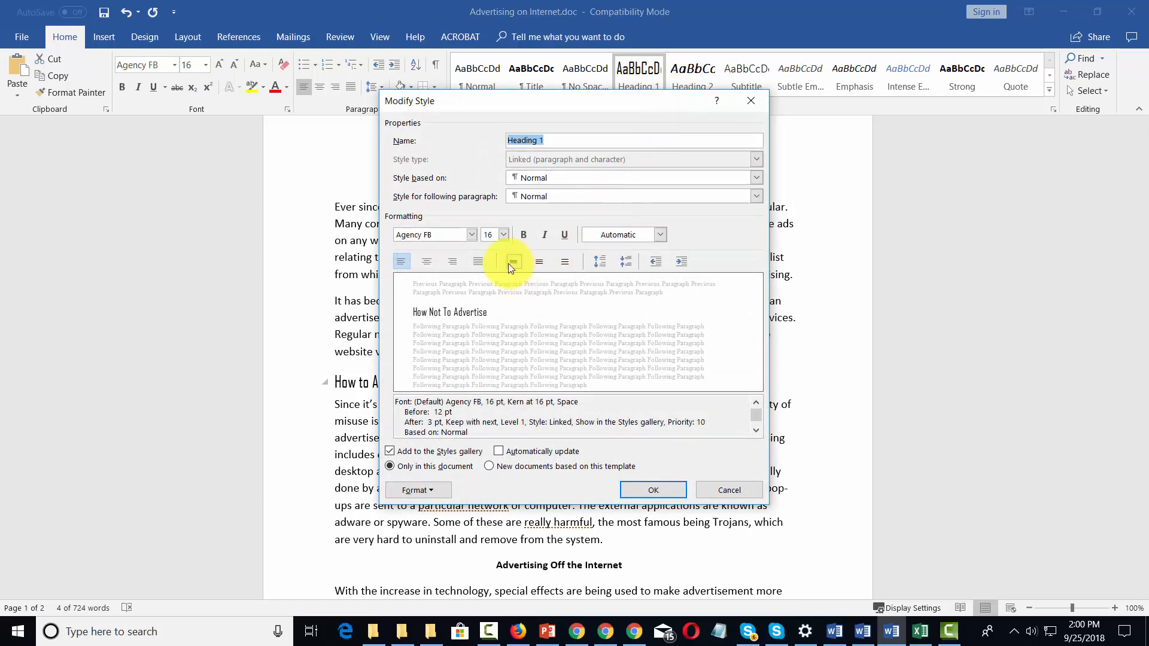
{"action": "left_click", "coordinate": [427, 262]}
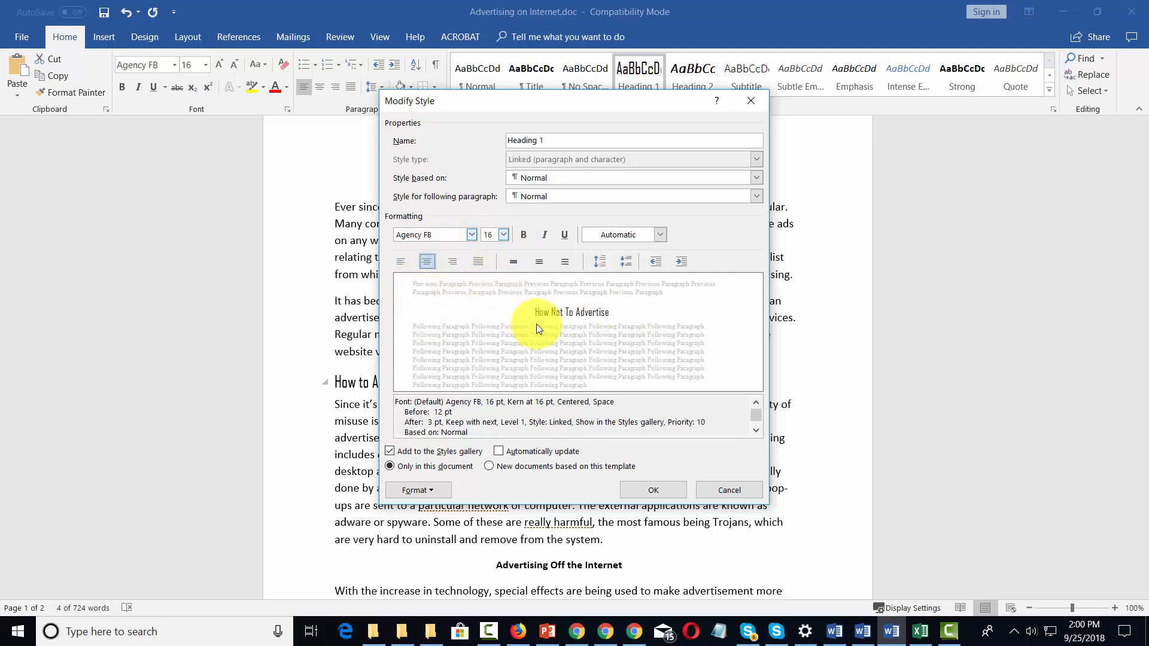
{"action": "left_click", "coordinate": [660, 488]}
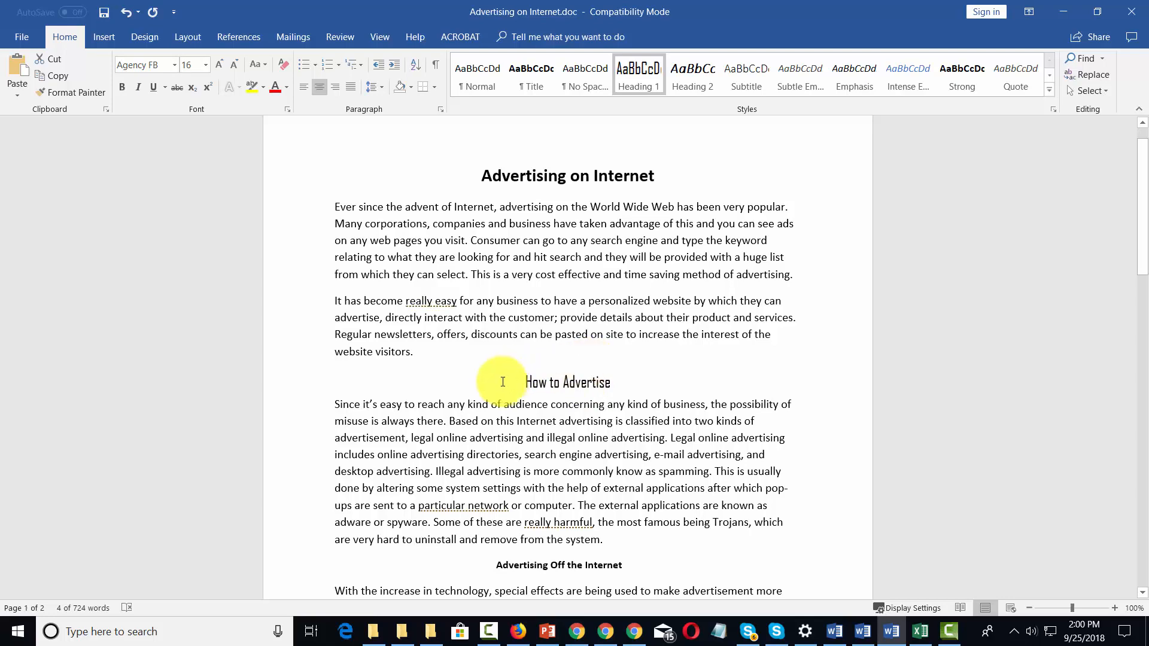
{"action": "scroll", "coordinate": [506, 383], "scroll_direction": "down", "scroll_amount": 3}
{"action": "scroll", "coordinate": [506, 383], "scroll_direction": "down", "scroll_amount": 3}
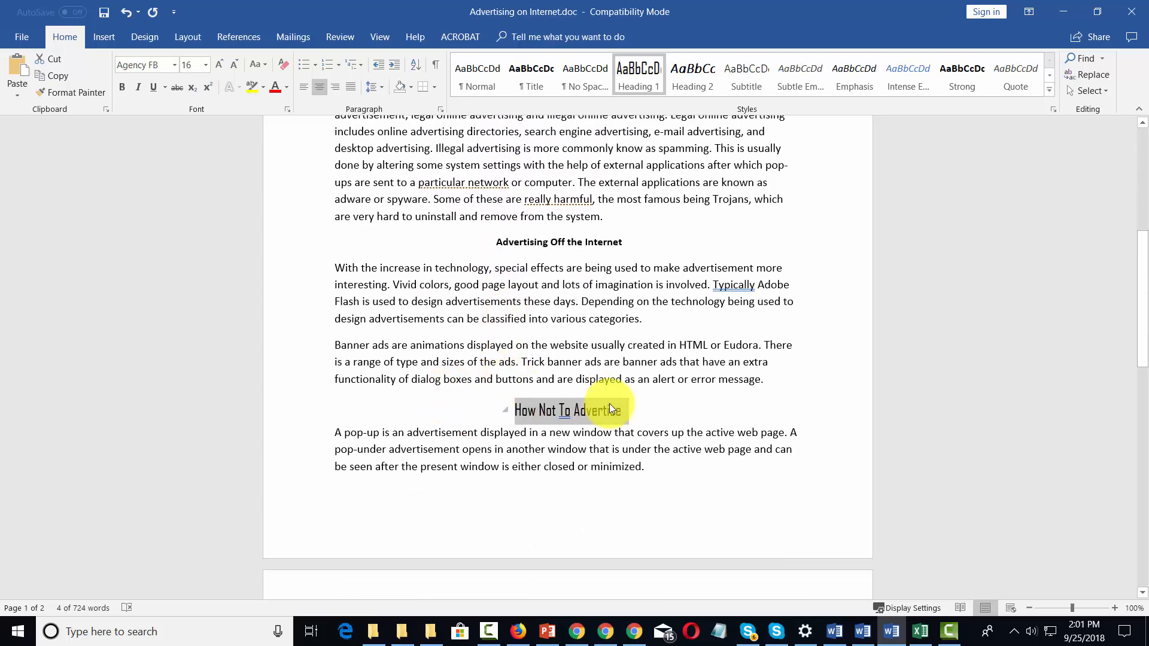
{"action": "scroll", "coordinate": [610, 410], "scroll_direction": "up", "scroll_amount": 5}
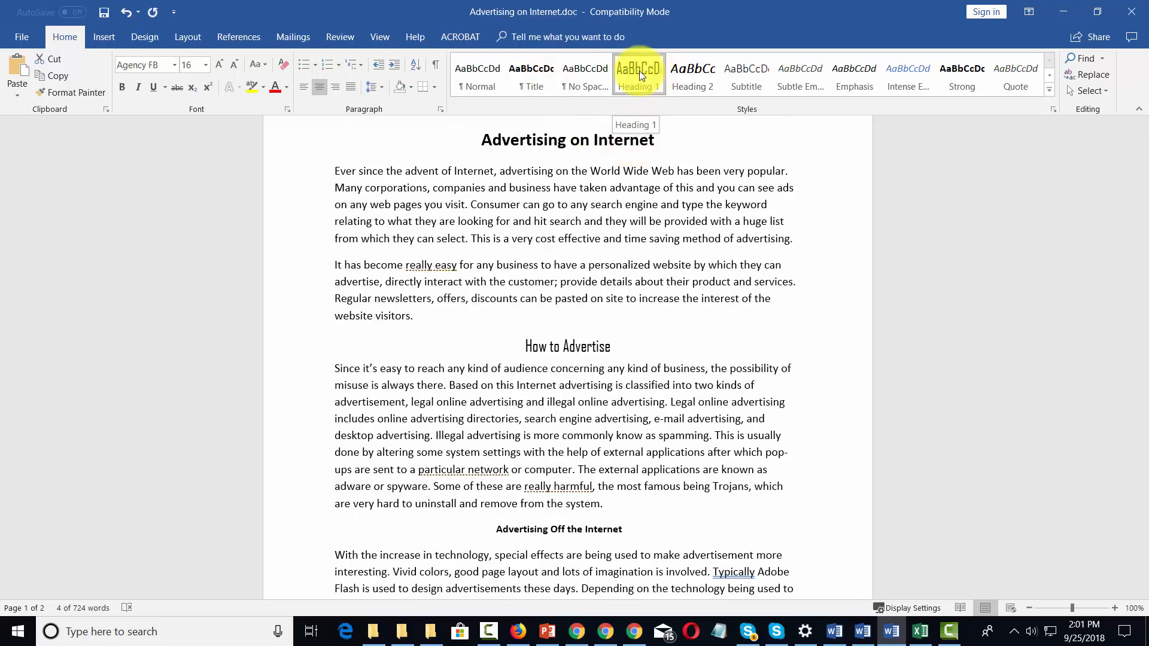
{"action": "left_click", "coordinate": [624, 68]}
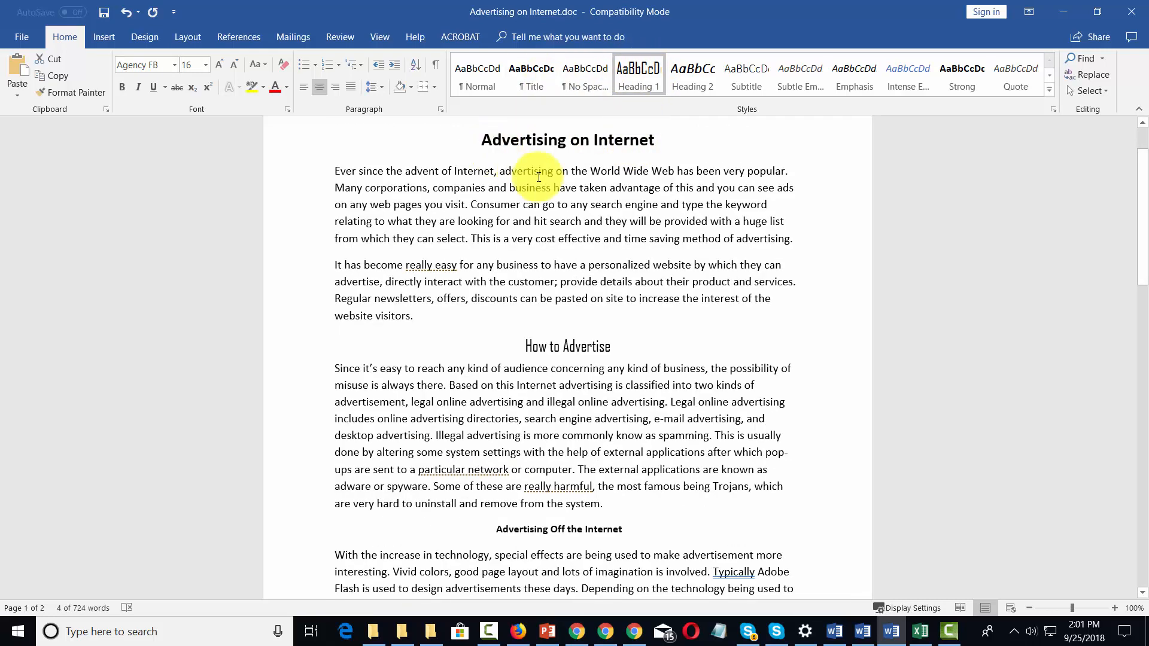